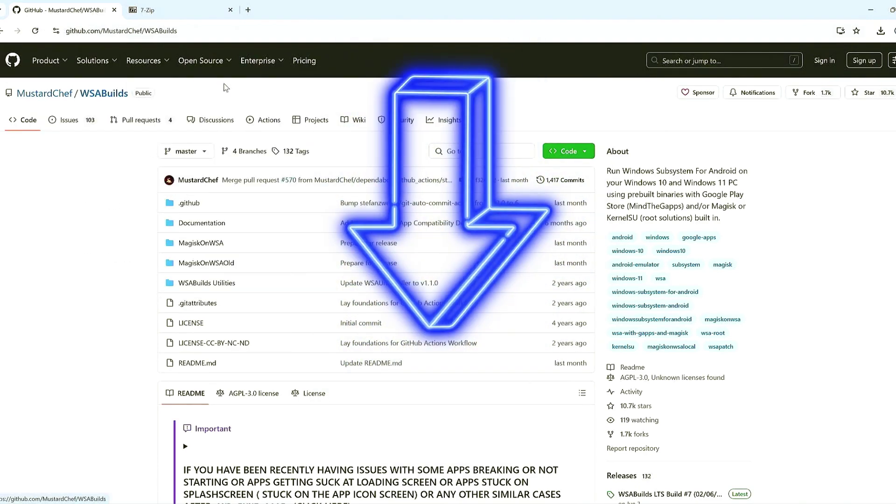
Step: Open the latest Windows 11 x64 pre-release build linked in the WSABuilds README
{"action": "scroll", "coordinate": [232, 89], "scroll_direction": "down", "scroll_amount": 15}
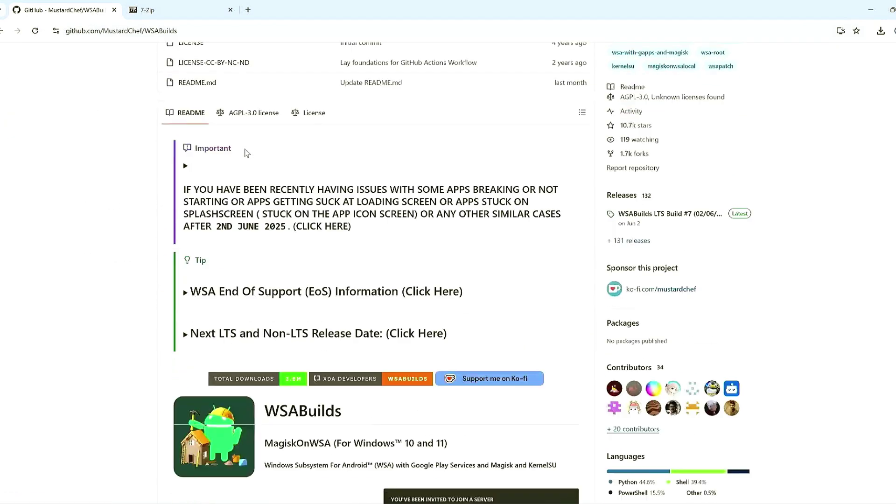
{"action": "scroll", "coordinate": [247, 154], "scroll_direction": "down", "scroll_amount": 6}
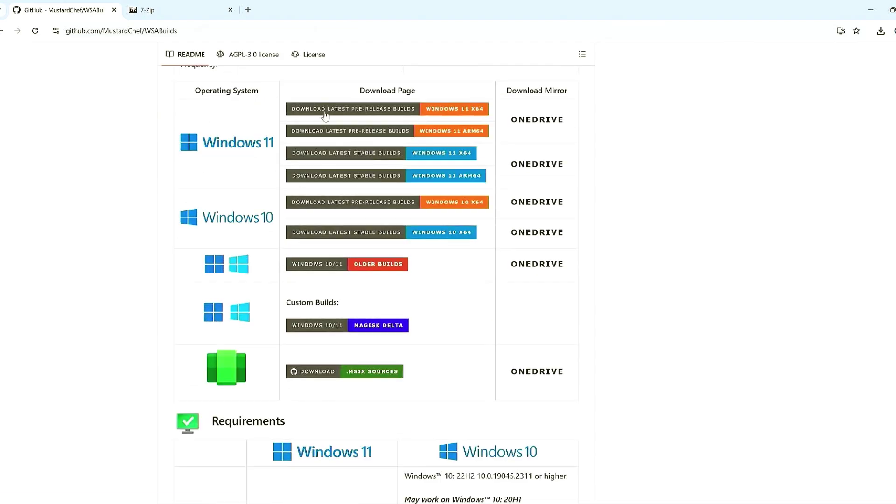
{"action": "left_click", "coordinate": [476, 115]}
Step: Scroll down the Windows_11_2407.40000.4.0_LTS_7 release page to its list of .7z build assets
{"action": "scroll", "coordinate": [263, 156], "scroll_direction": "down", "scroll_amount": 10}
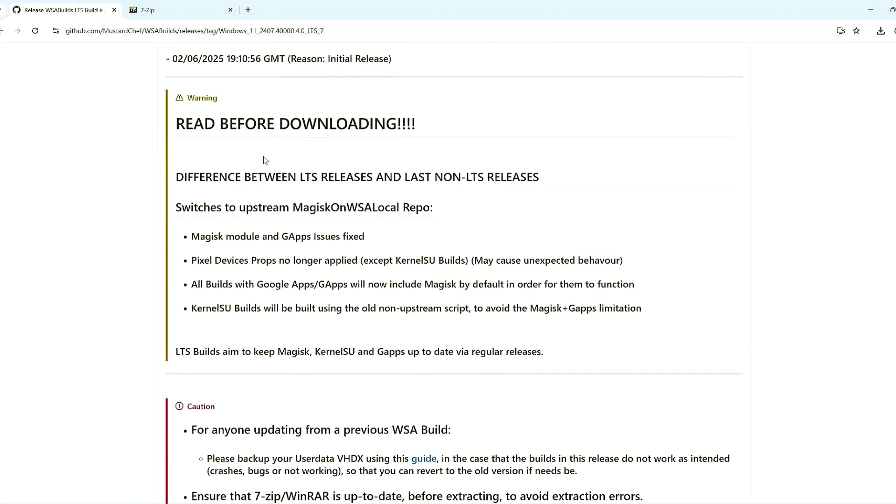
{"action": "scroll", "coordinate": [263, 156], "scroll_direction": "down", "scroll_amount": 15}
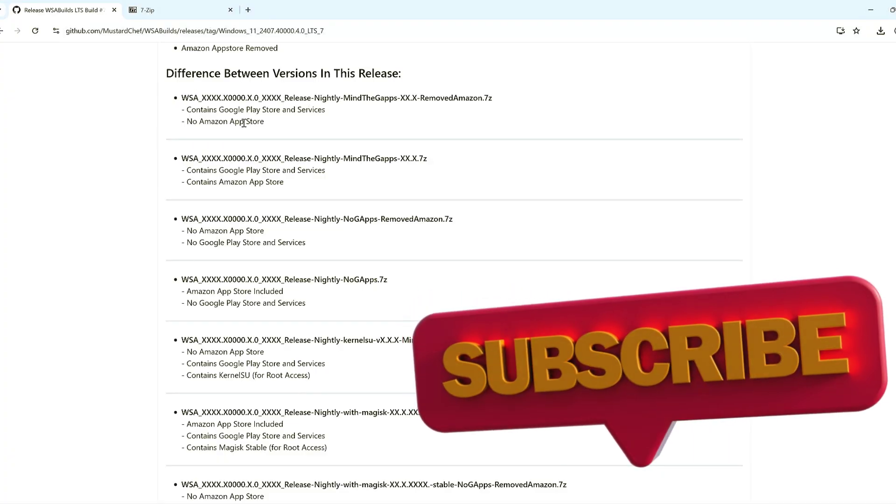
{"action": "scroll", "coordinate": [275, 144], "scroll_direction": "down", "scroll_amount": 1}
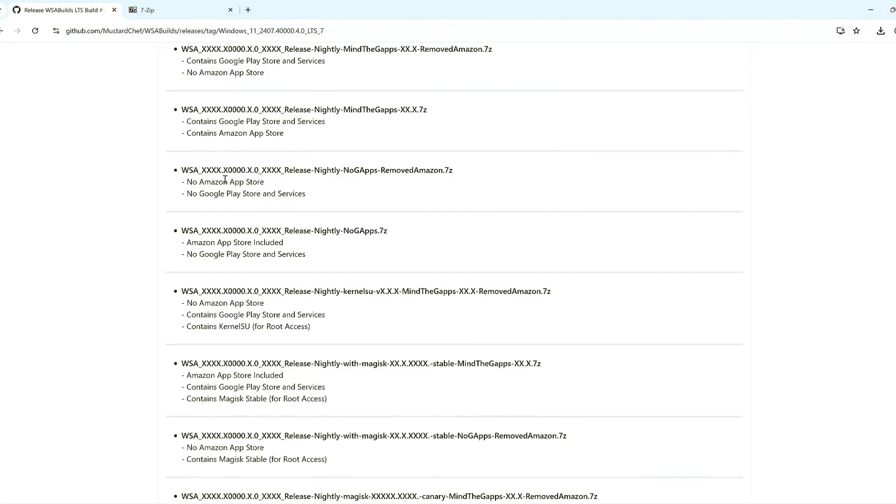
{"action": "scroll", "coordinate": [244, 169], "scroll_direction": "down", "scroll_amount": 1}
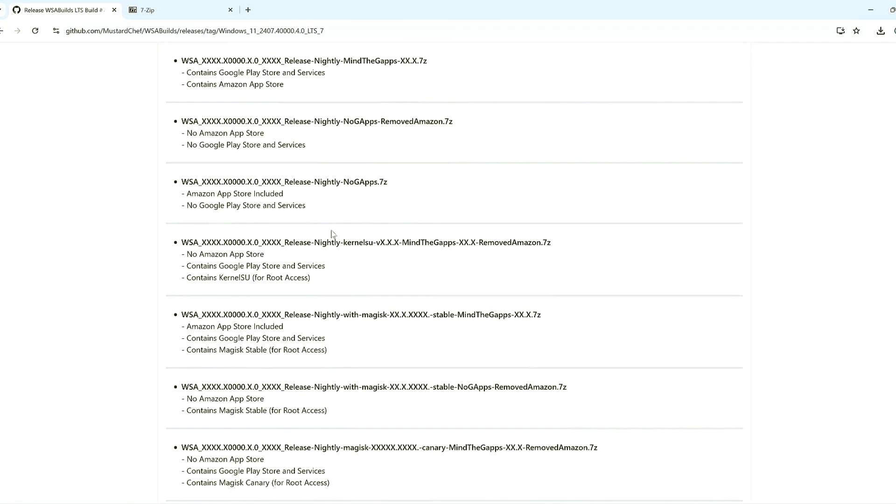
{"action": "left_click_drag", "start_coordinate": [318, 284], "coordinate": [188, 253]}
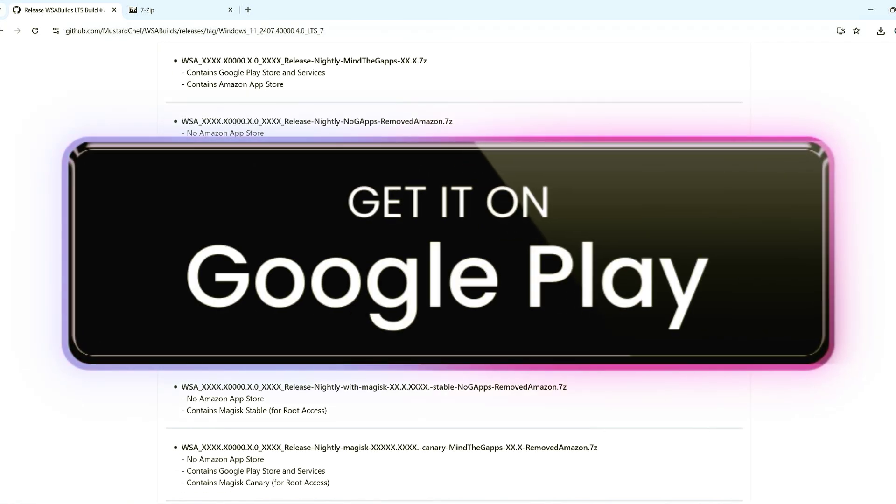
{"action": "scroll", "coordinate": [188, 253], "scroll_direction": "down", "scroll_amount": 8}
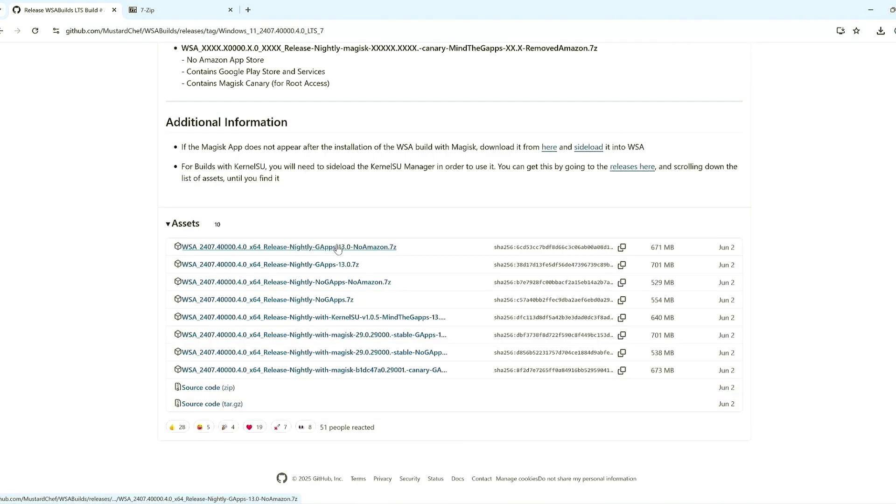
Step: Download the x64 GApps-13.0-NoAmazon .7z archive and confirm it finished in Chrome's downloads
{"action": "left_click", "coordinate": [392, 254]}
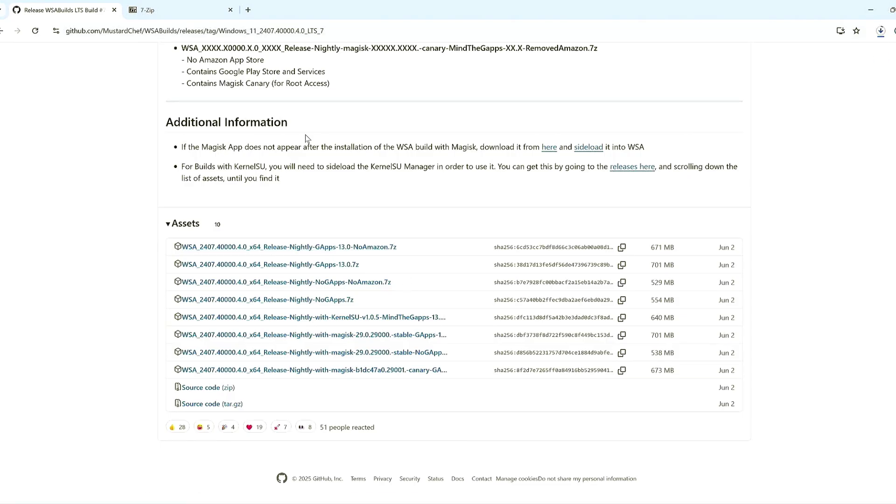
{"action": "left_click", "coordinate": [194, 5]}
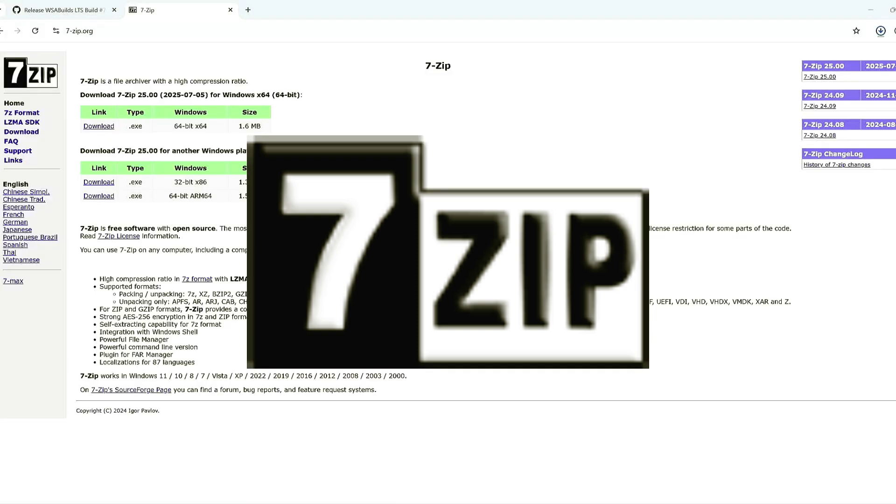
{"action": "left_click", "coordinate": [881, 31]}
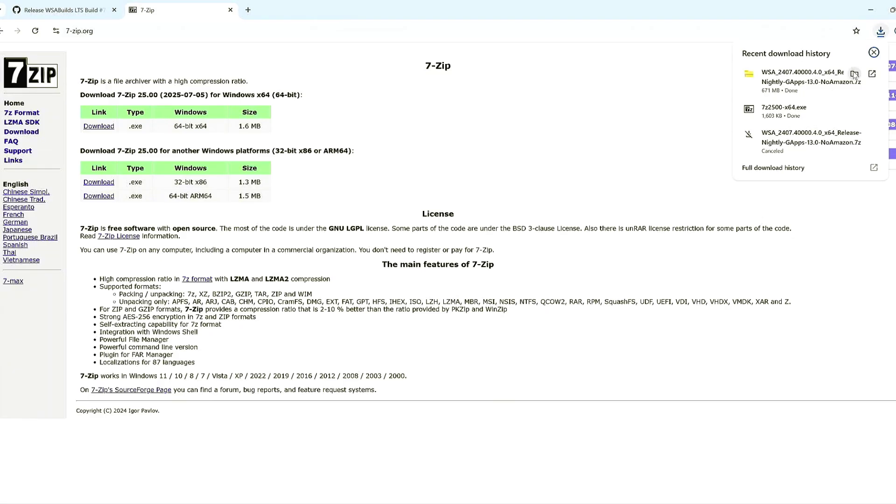
Step: Locate the downloaded WSA archive in its folder and open 7-Zip's Extract files dialog for it
{"action": "left_click", "coordinate": [855, 75]}
{"action": "right_click", "coordinate": [366, 198]}
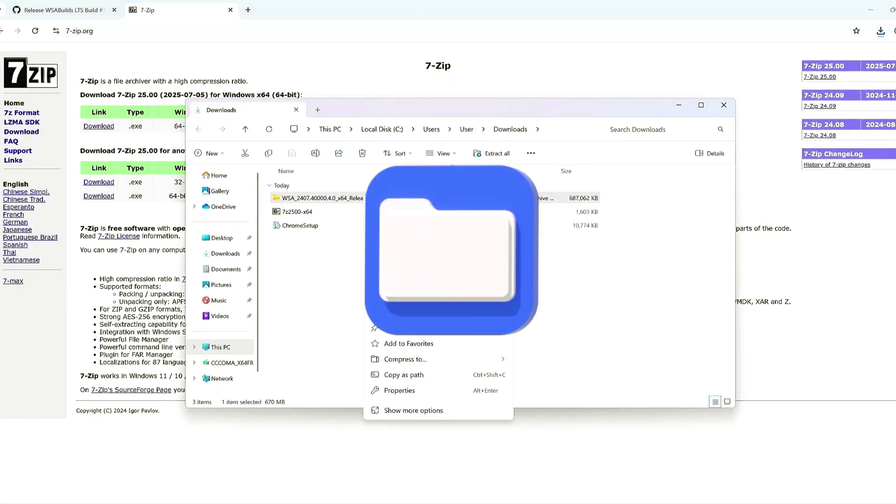
{"action": "left_click", "coordinate": [466, 411]}
{"action": "mouse_move", "coordinate": [444, 262]}
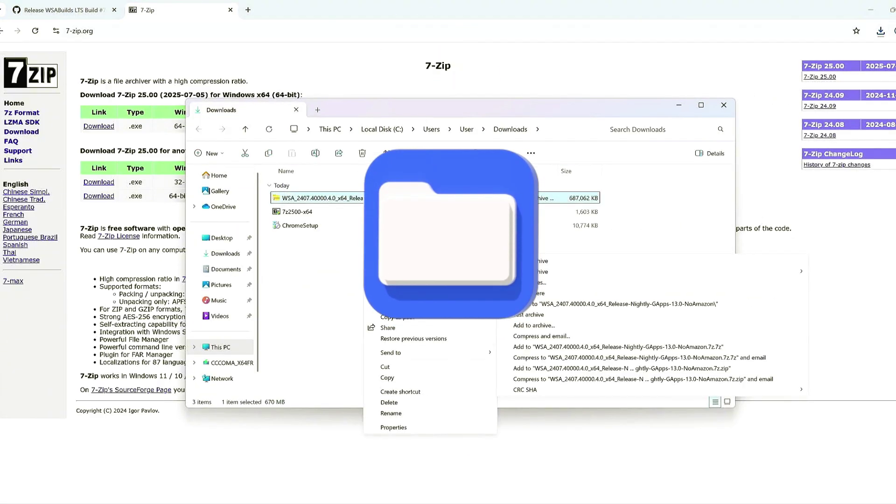
{"action": "left_click", "coordinate": [532, 282]}
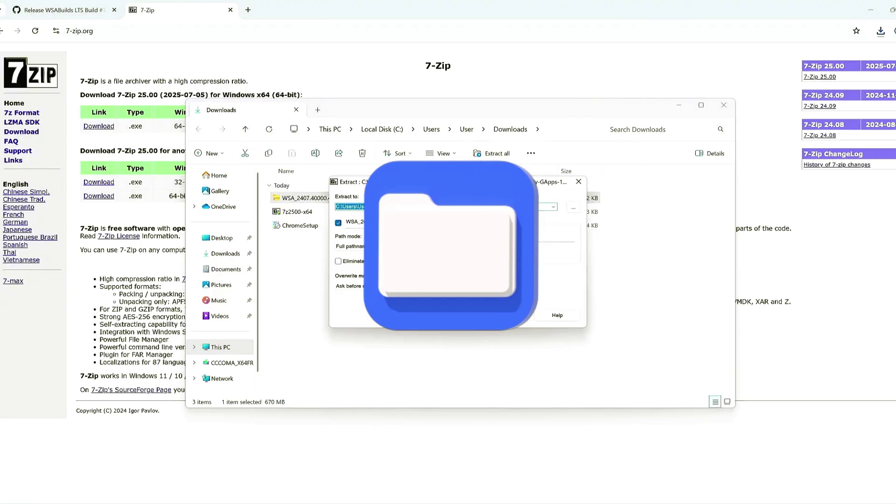
Step: Extract the WSA archive to Local Disk (C:), then bring up Windows search
{"action": "left_click", "coordinate": [572, 209]}
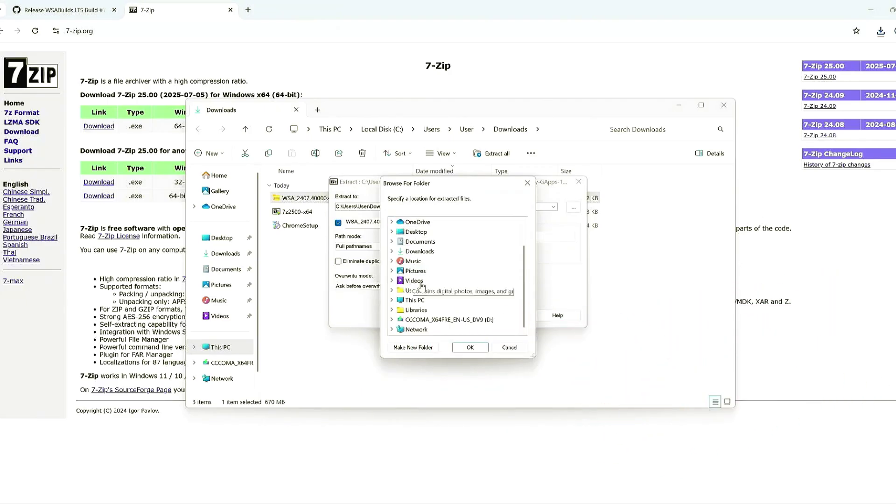
{"action": "double_click", "coordinate": [415, 329]}
{"action": "double_click", "coordinate": [430, 319]}
{"action": "left_click", "coordinate": [477, 349]}
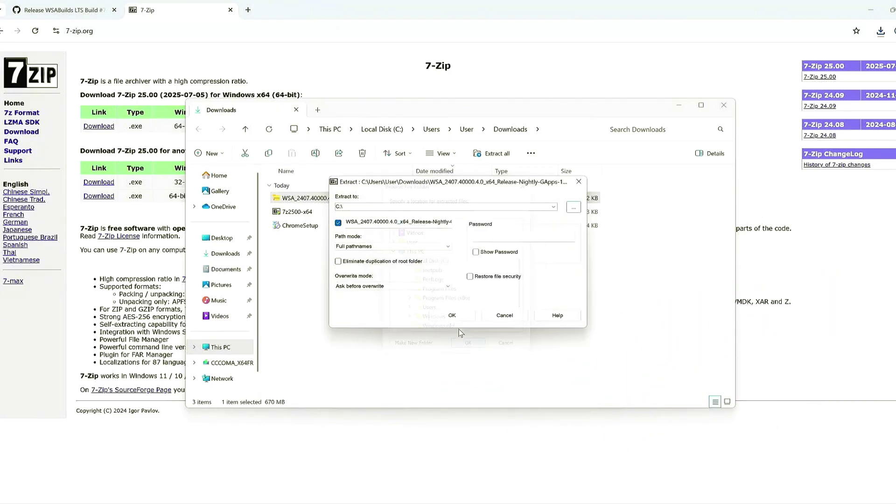
{"action": "left_click", "coordinate": [476, 315]}
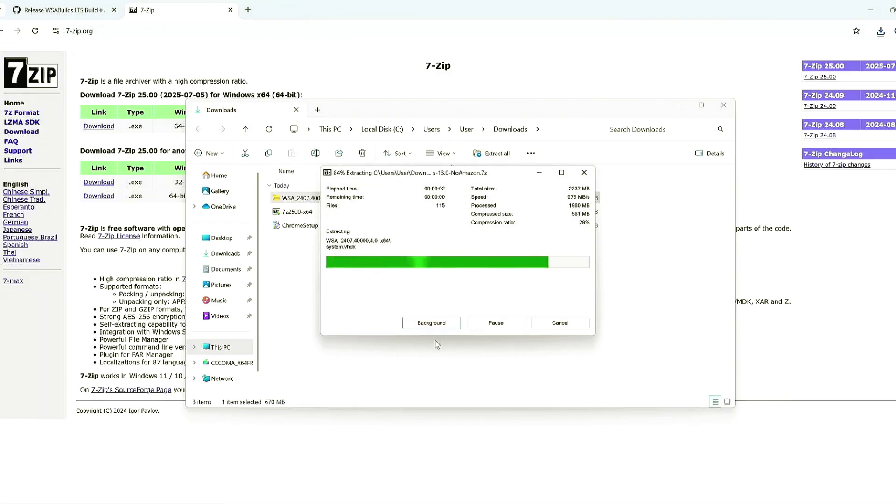
{"action": "left_click", "coordinate": [397, 491]}
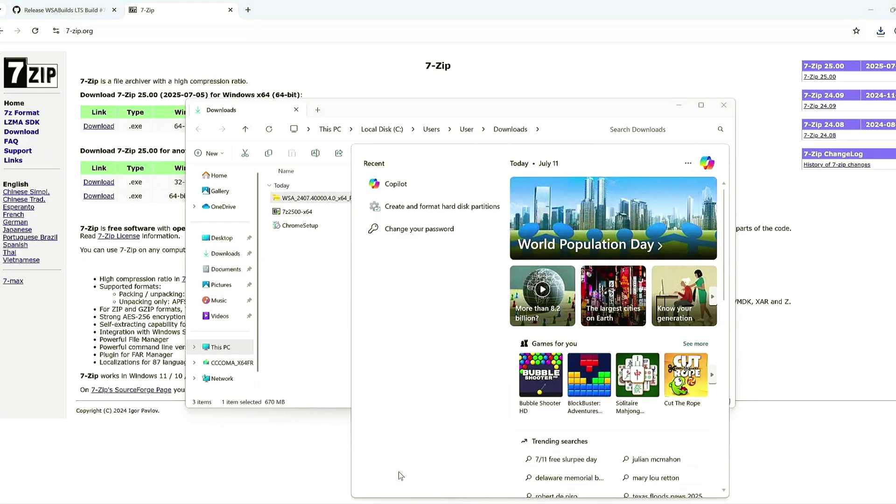
Step: Search 'hyp' to reach Windows Features, enable Hyper-V and apply the change
{"action": "type", "text": "hyp"}
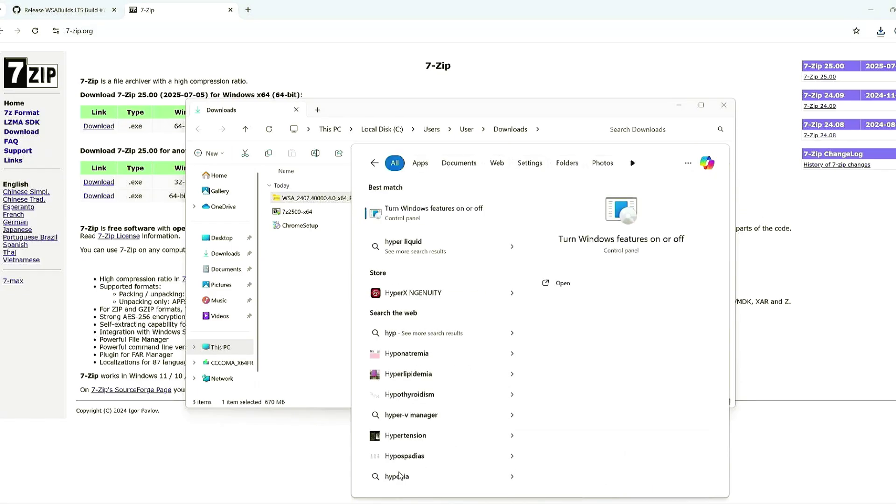
{"action": "key", "text": "Return"}
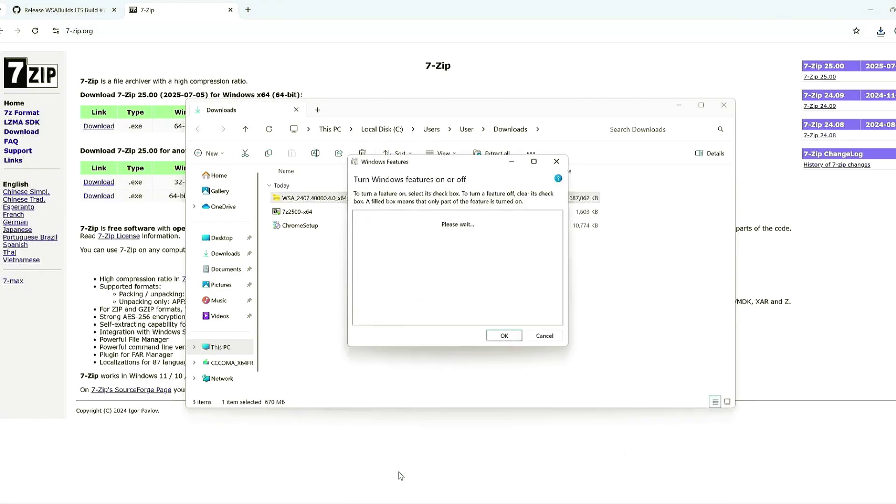
{"action": "left_click", "coordinate": [366, 281]}
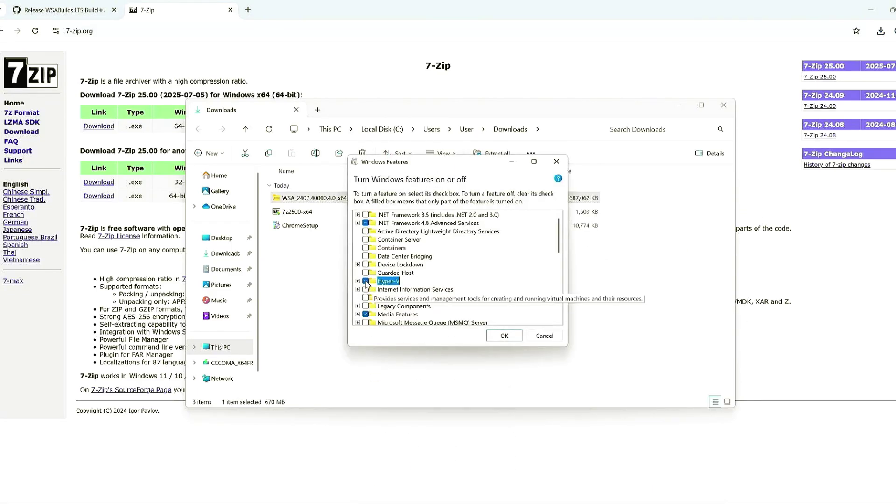
{"action": "key", "text": "Return"}
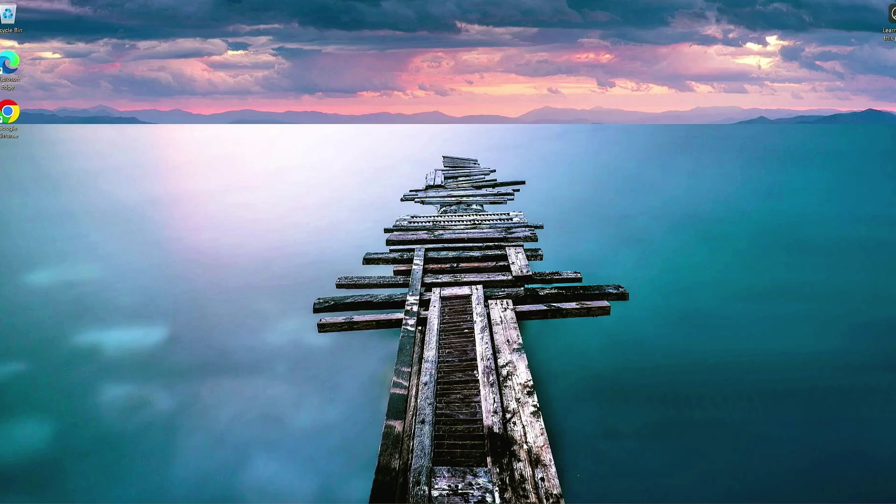
Step: Browse in File Explorer to C:\WSA folder\WSA_2407.40000.4.0_x64
{"action": "key", "text": "super+e"}
{"action": "left_click", "coordinate": [220, 328]}
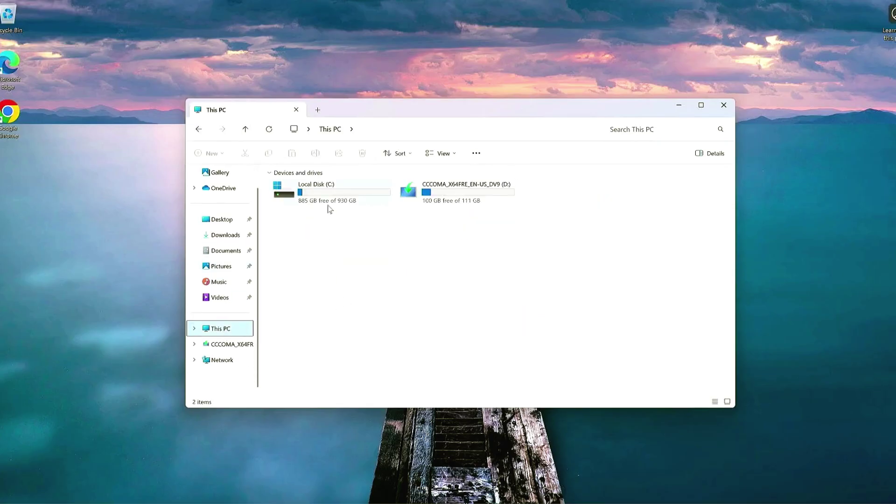
{"action": "double_click", "coordinate": [329, 199]}
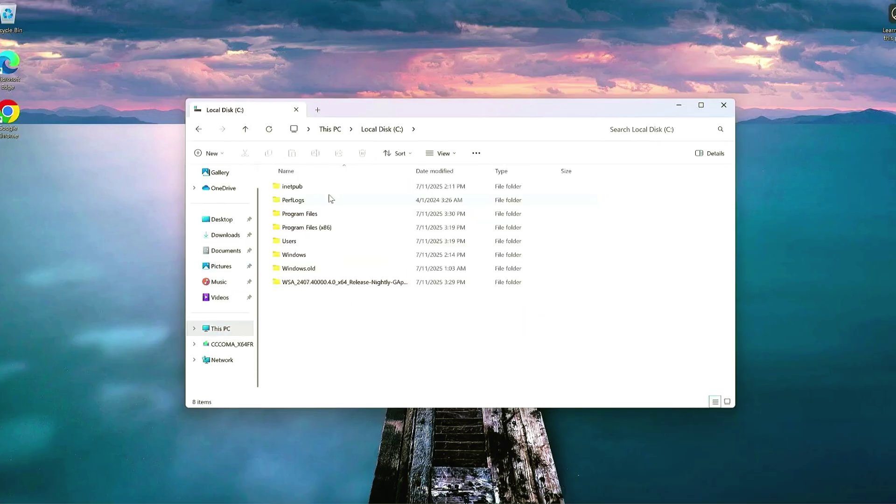
{"action": "left_click", "coordinate": [387, 285]}
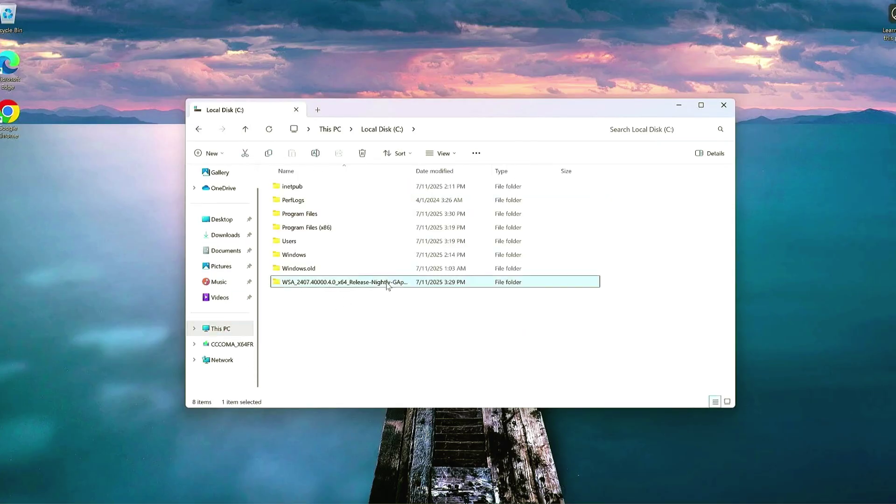
{"action": "double_click", "coordinate": [387, 284]}
{"action": "double_click", "coordinate": [340, 189]}
{"action": "scroll", "coordinate": [360, 282], "scroll_direction": "down", "scroll_amount": 6}
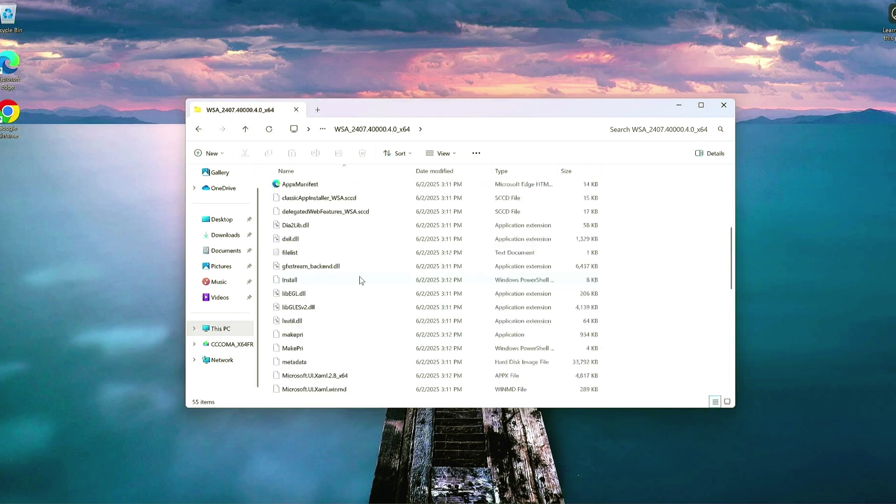
{"action": "scroll", "coordinate": [360, 280], "scroll_direction": "down", "scroll_amount": 10}
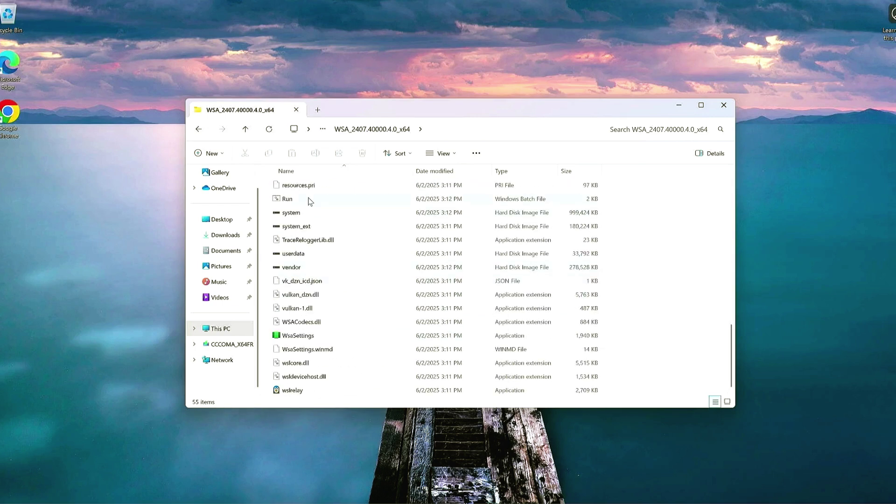
Step: Run the Run batch file as administrator and approve the UAC prompt
{"action": "left_click", "coordinate": [309, 199]}
{"action": "right_click", "coordinate": [304, 203]}
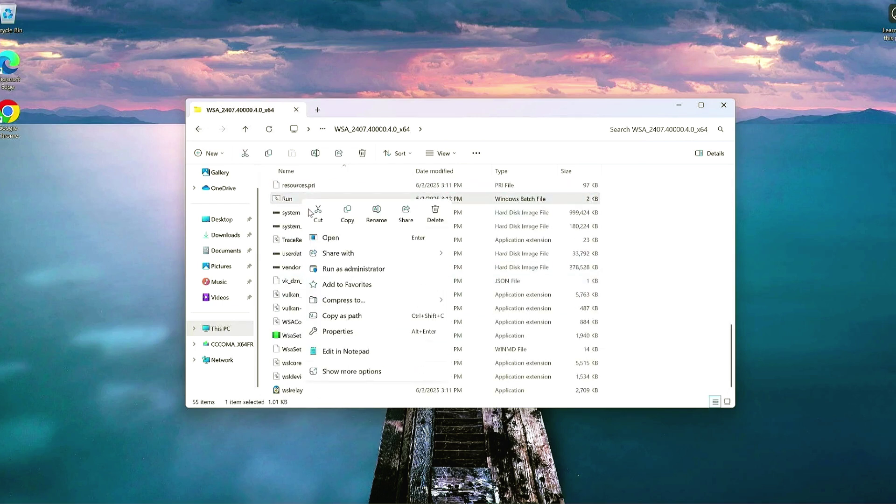
{"action": "left_click", "coordinate": [371, 270]}
{"action": "left_click", "coordinate": [439, 336]}
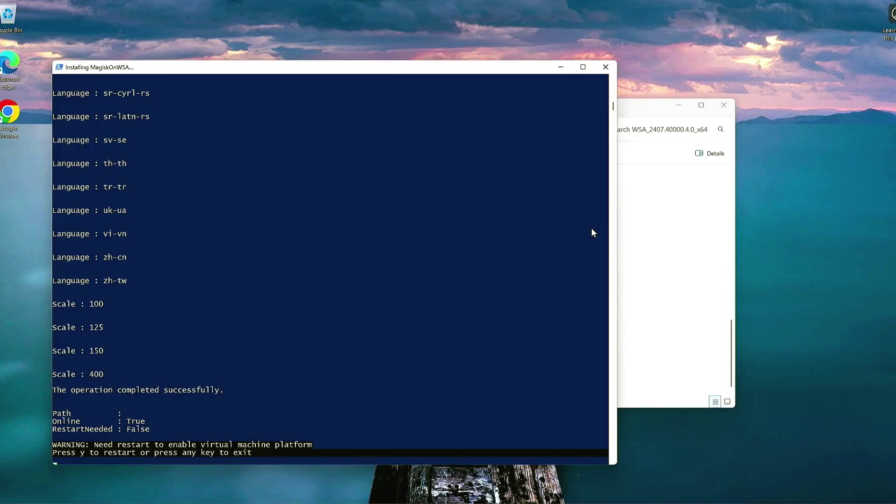
Step: Answer y to the restart prompt, then A at the Confirm prompt to reboot
{"action": "key", "text": "y"}
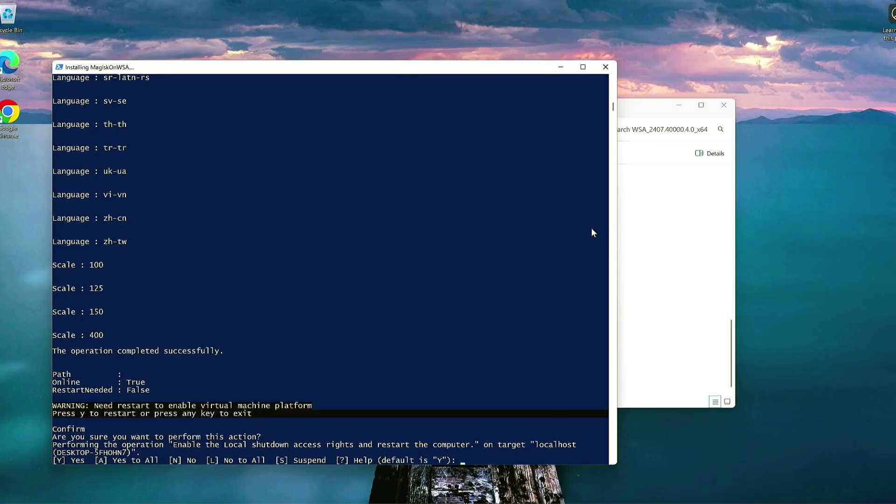
{"action": "type", "text": "a"}
{"action": "key", "text": "Return"}
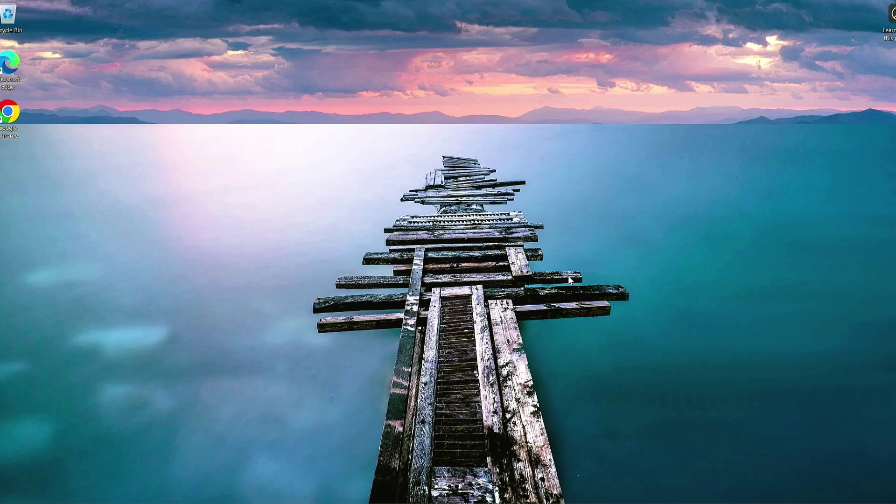
Step: After rebooting, browse in File Explorer back to C:\WSA folder\WSA_2407.40000.4.0_x64
{"action": "key", "text": "super+e"}
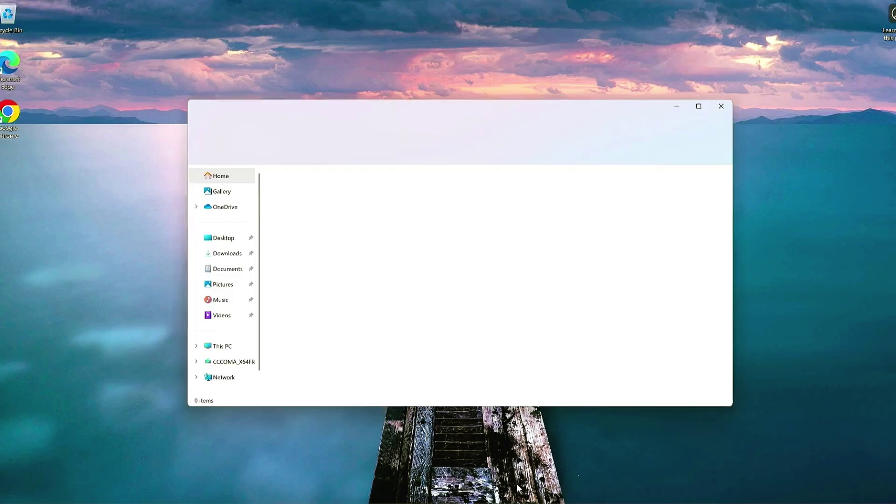
{"action": "left_click", "coordinate": [222, 347]}
{"action": "double_click", "coordinate": [336, 192]}
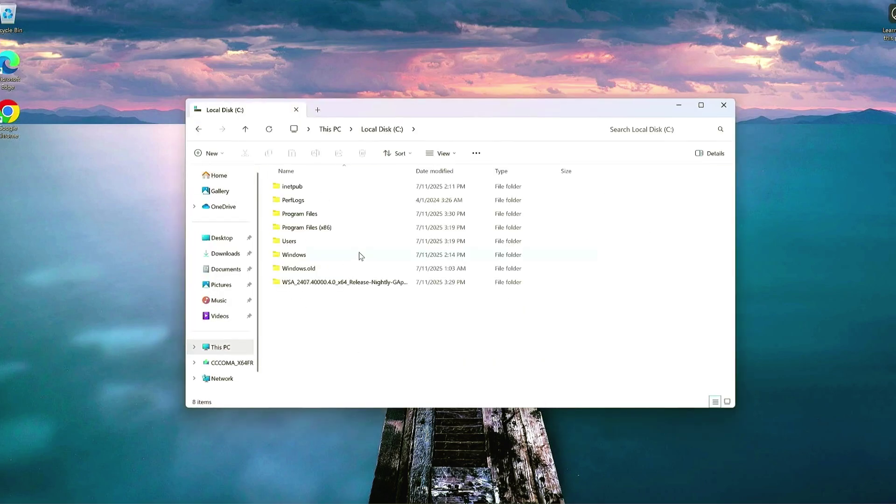
{"action": "double_click", "coordinate": [336, 282]}
{"action": "double_click", "coordinate": [316, 189]}
{"action": "scroll", "coordinate": [353, 285], "scroll_direction": "down", "scroll_amount": 10}
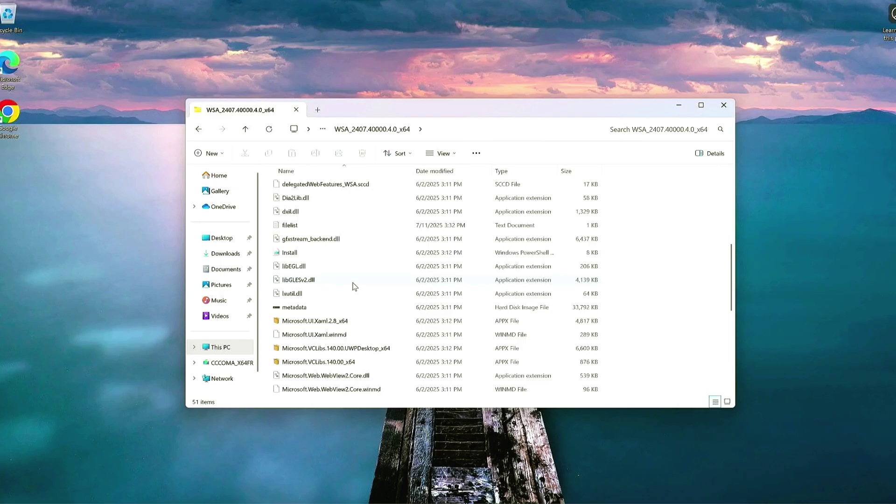
Step: Launch the Run batch file again as administrator, accepting the UAC prompt
{"action": "right_click", "coordinate": [311, 201]}
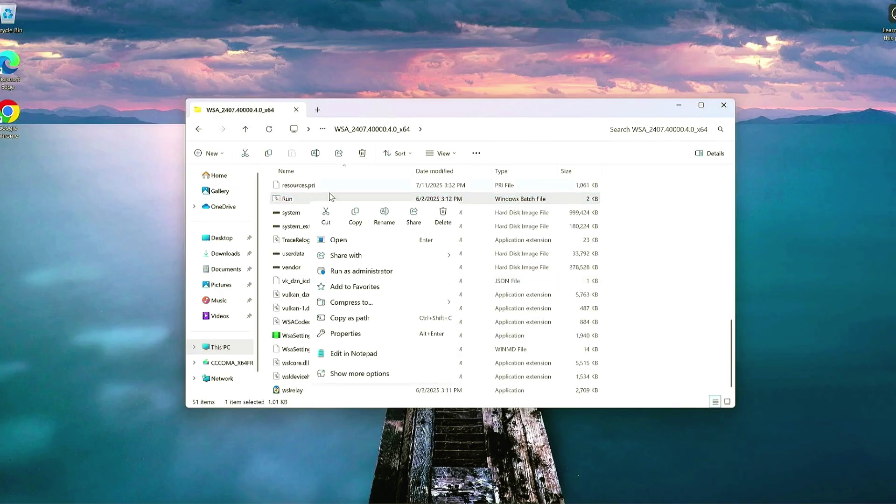
{"action": "left_click", "coordinate": [394, 270]}
{"action": "left_click", "coordinate": [509, 334]}
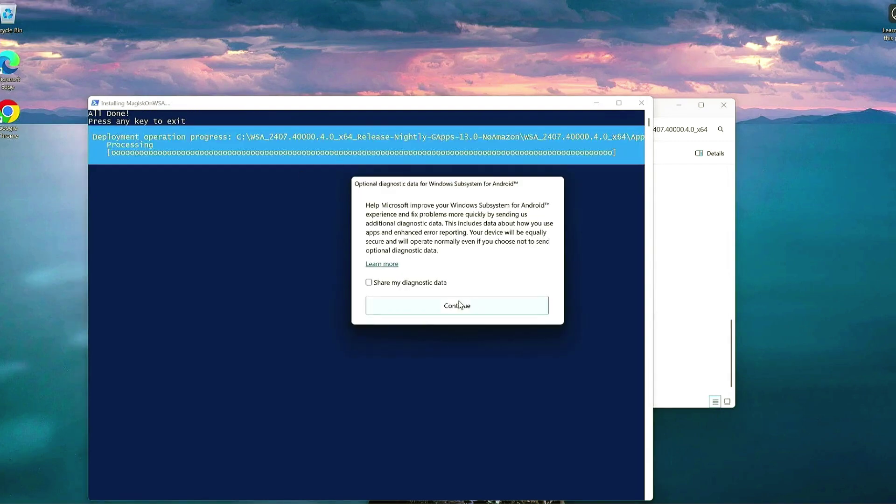
Step: Decline WSA diagnostic data sharing, move both WSA startup windows aside, and close the installer console
{"action": "left_click", "coordinate": [422, 306]}
{"action": "left_click_drag", "start_coordinate": [419, 181], "coordinate": [216, 76]}
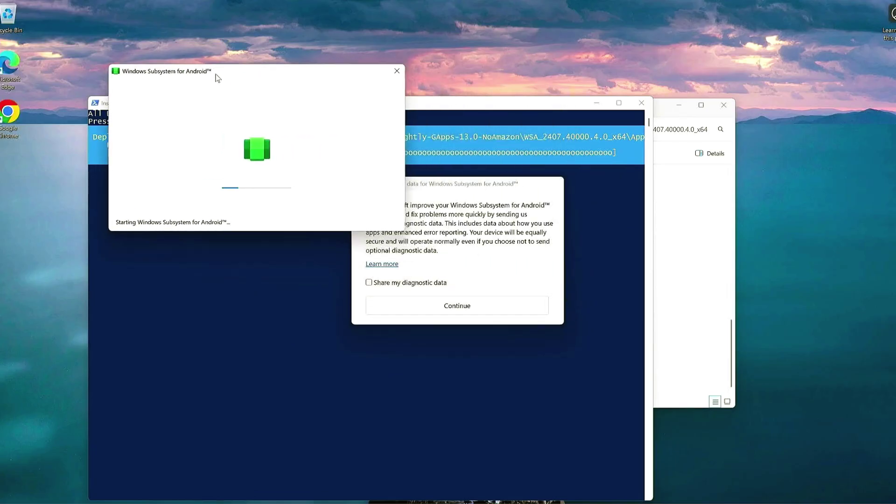
{"action": "left_click", "coordinate": [529, 309]}
{"action": "left_click_drag", "start_coordinate": [431, 181], "coordinate": [555, 77]}
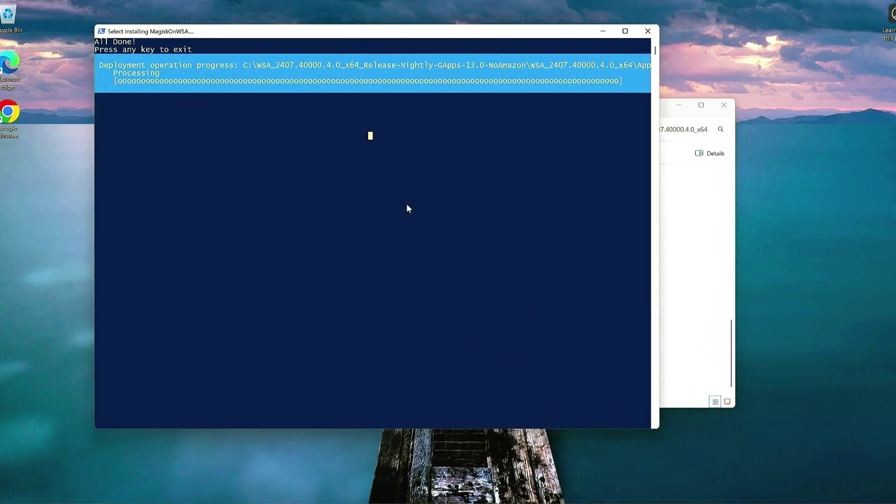
{"action": "key", "text": "Return"}
{"action": "key", "text": "Return"}
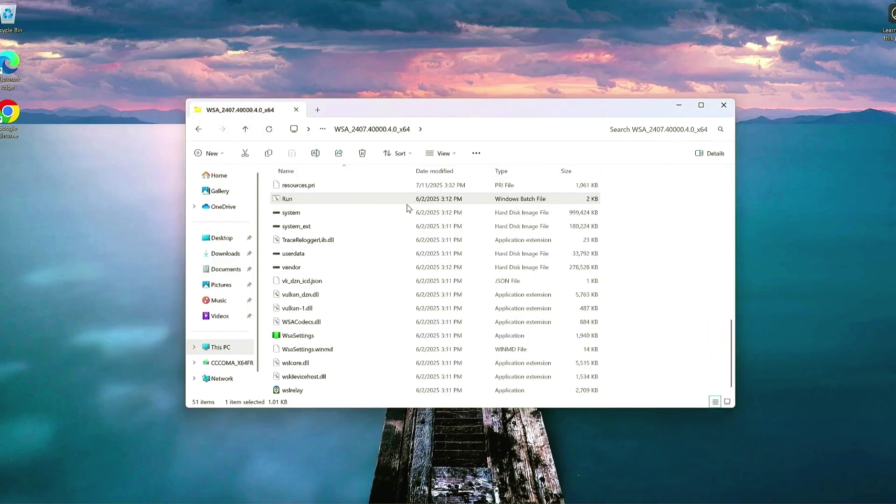
Step: Minimize Explorer, start the Play Store app by searching 'play', then reopen Windows search
{"action": "left_click", "coordinate": [678, 105]}
{"action": "key", "text": "super"}
{"action": "type", "text": "pla"}
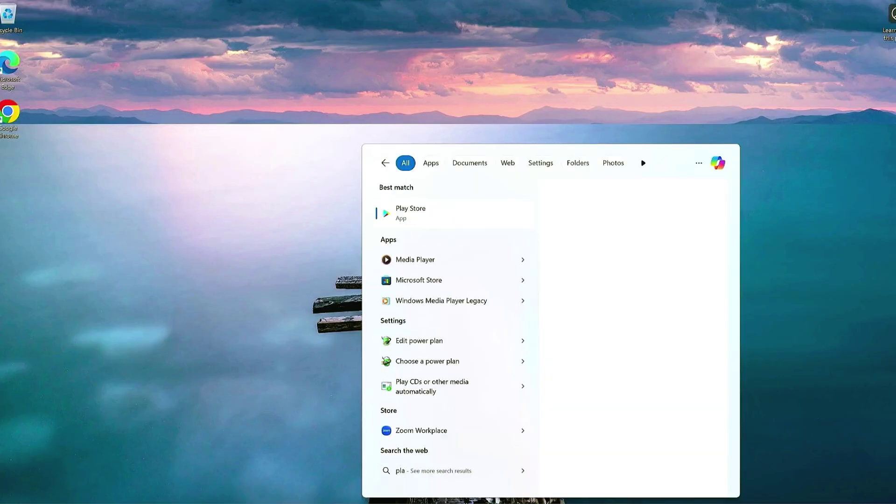
{"action": "type", "text": "y"}
{"action": "key", "text": "Return"}
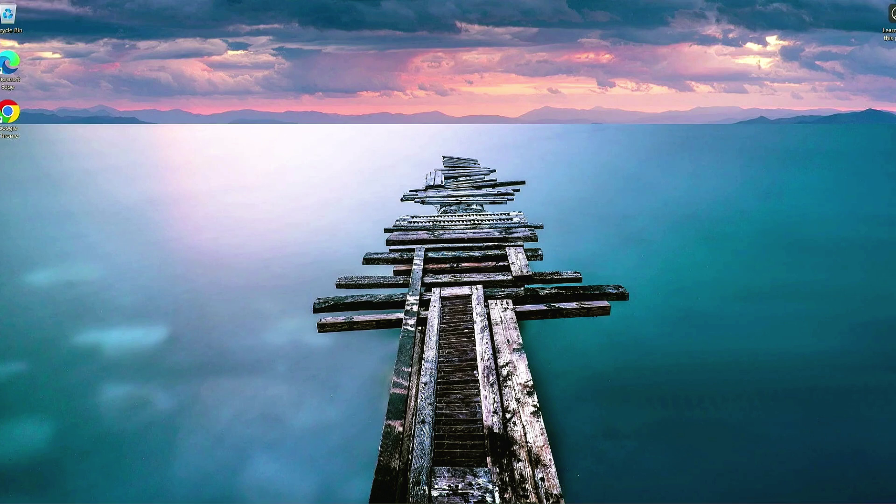
{"action": "key", "text": "super+s"}
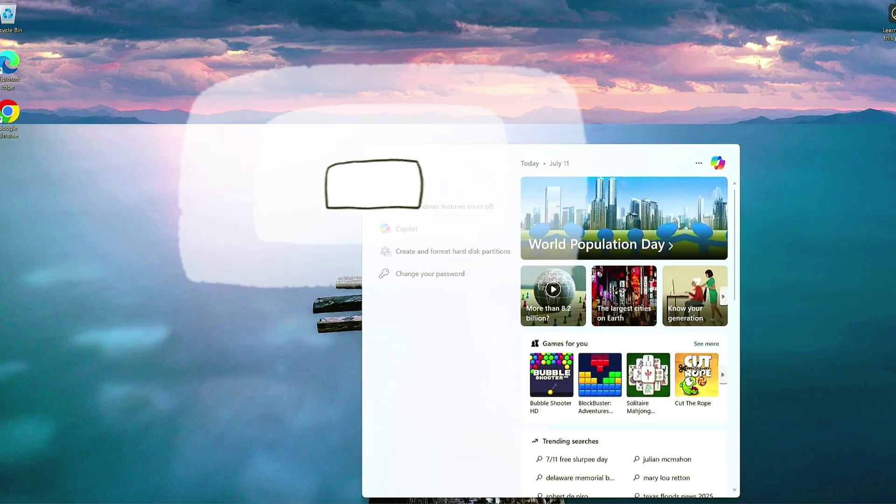